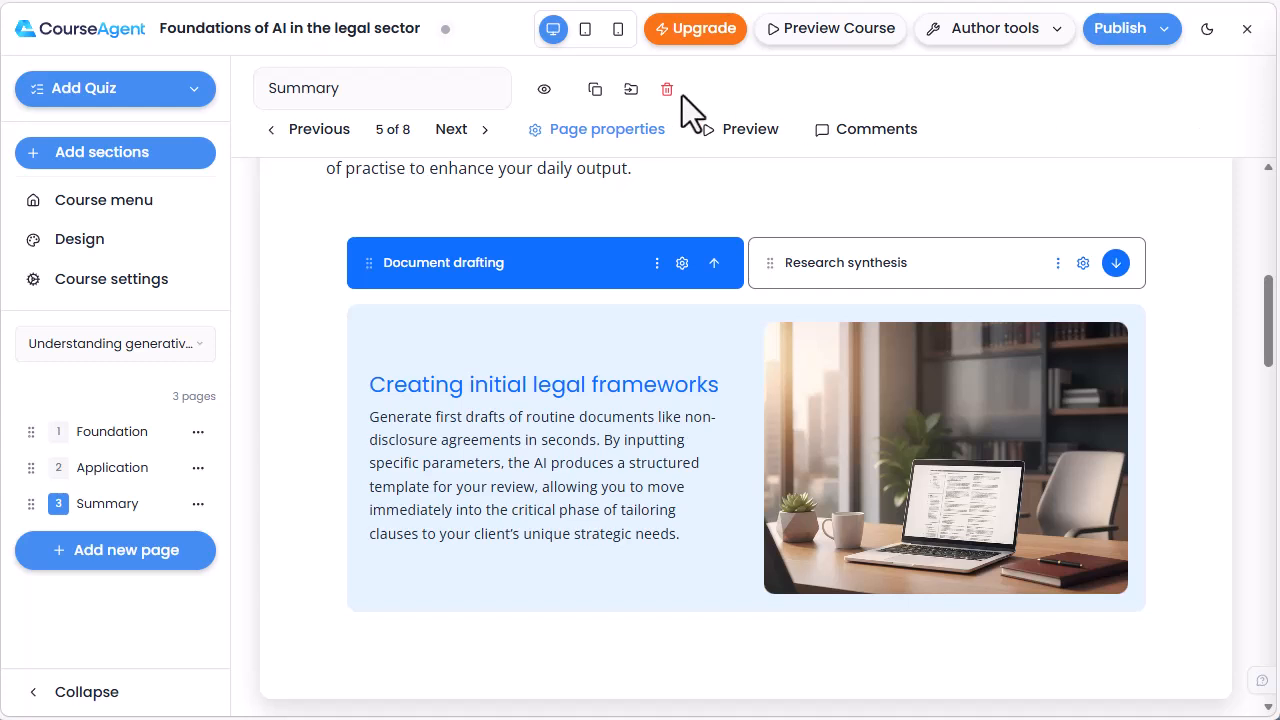
# - Start an AI-generated quiz with 5 questions and choose the scenario-based question style
pyautogui.click(195, 92)
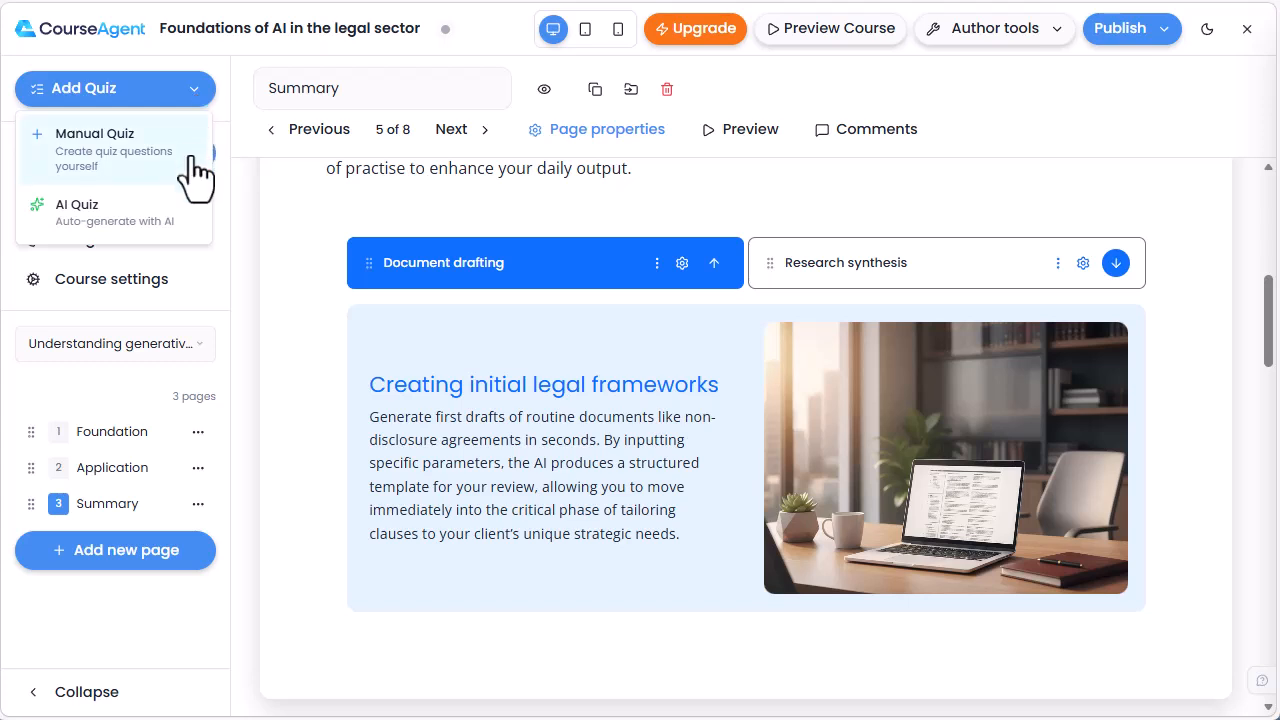
pyautogui.click(155, 212)
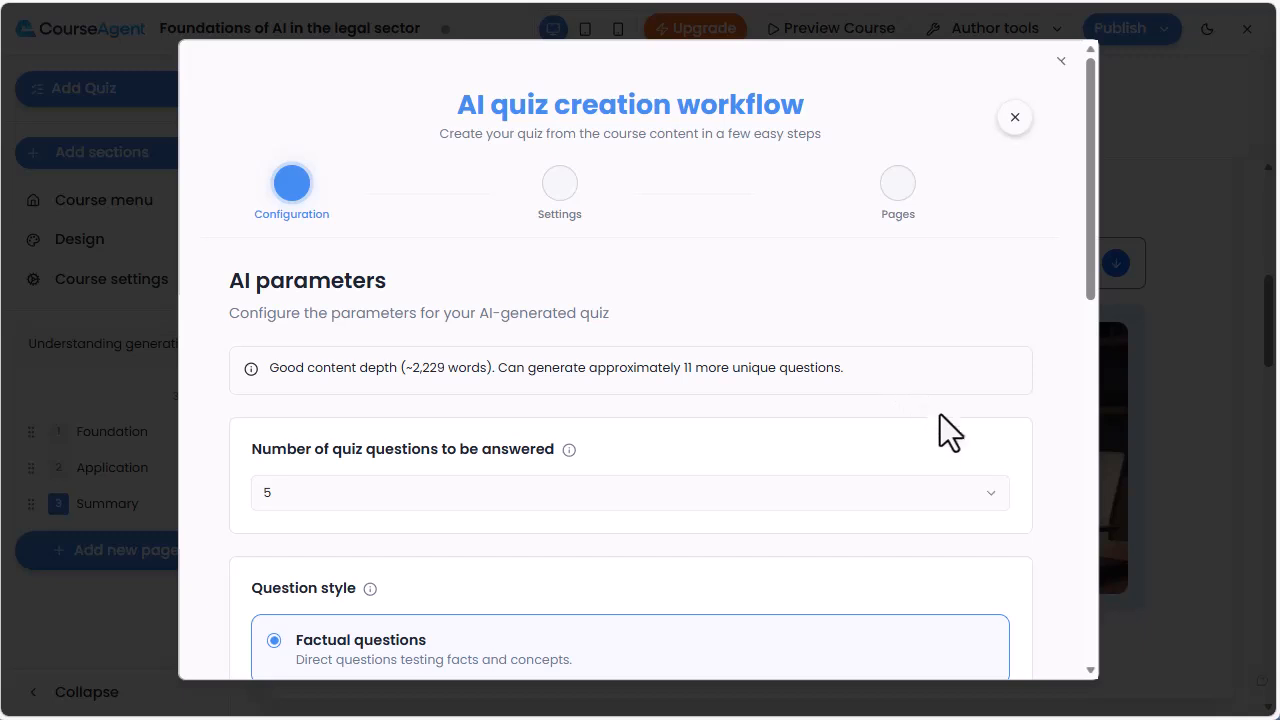
pyautogui.click(985, 500)
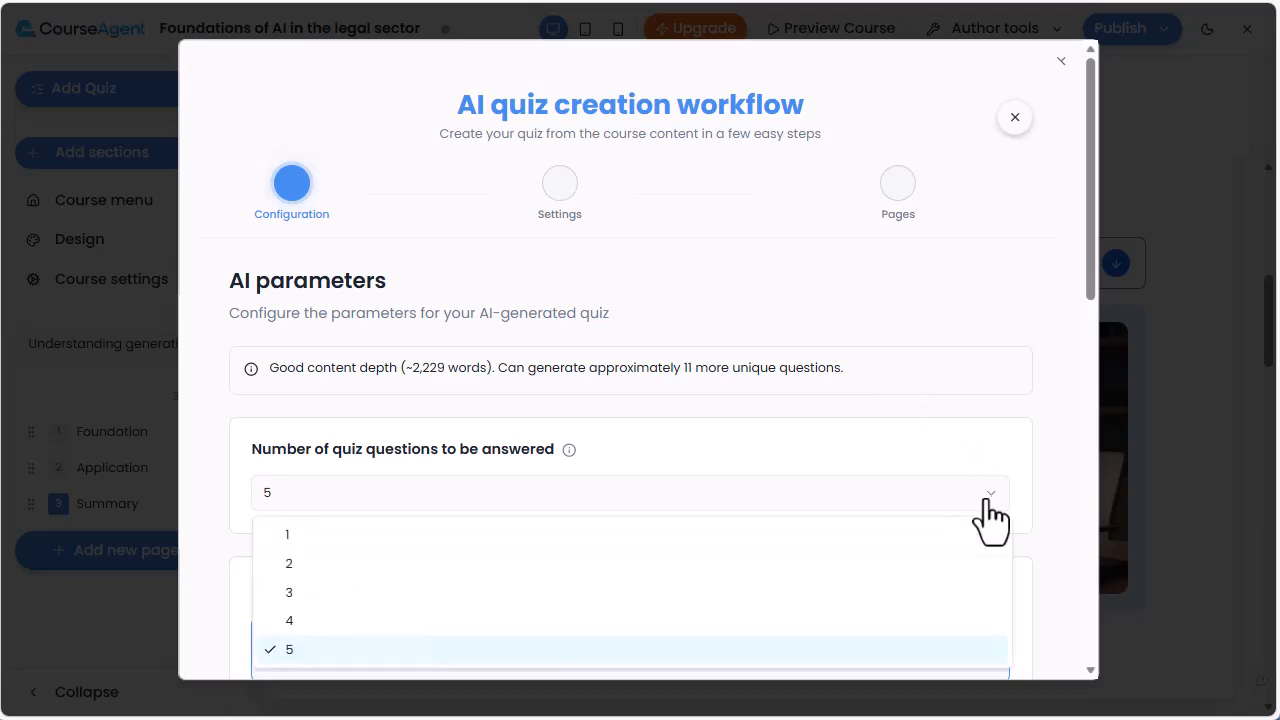
pyautogui.click(988, 446)
pyautogui.scroll(-2, 988, 446)
pyautogui.scroll(-1, 988, 446)
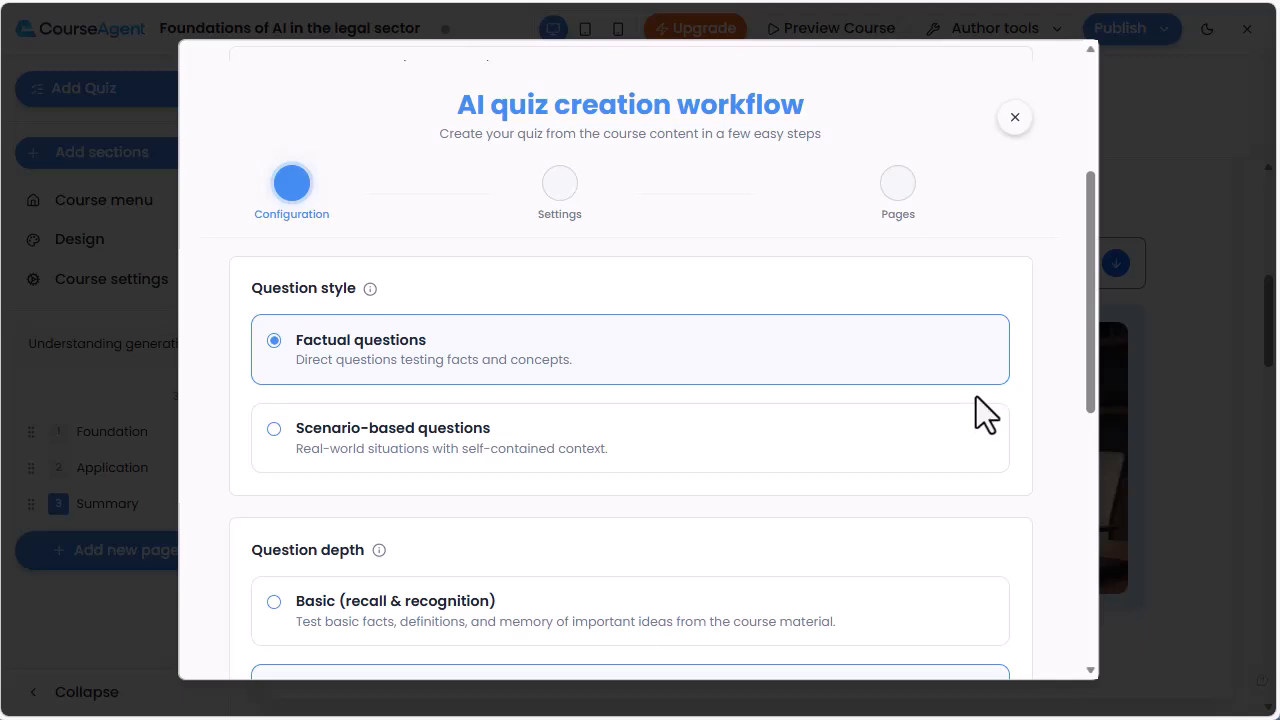
pyautogui.click(980, 467)
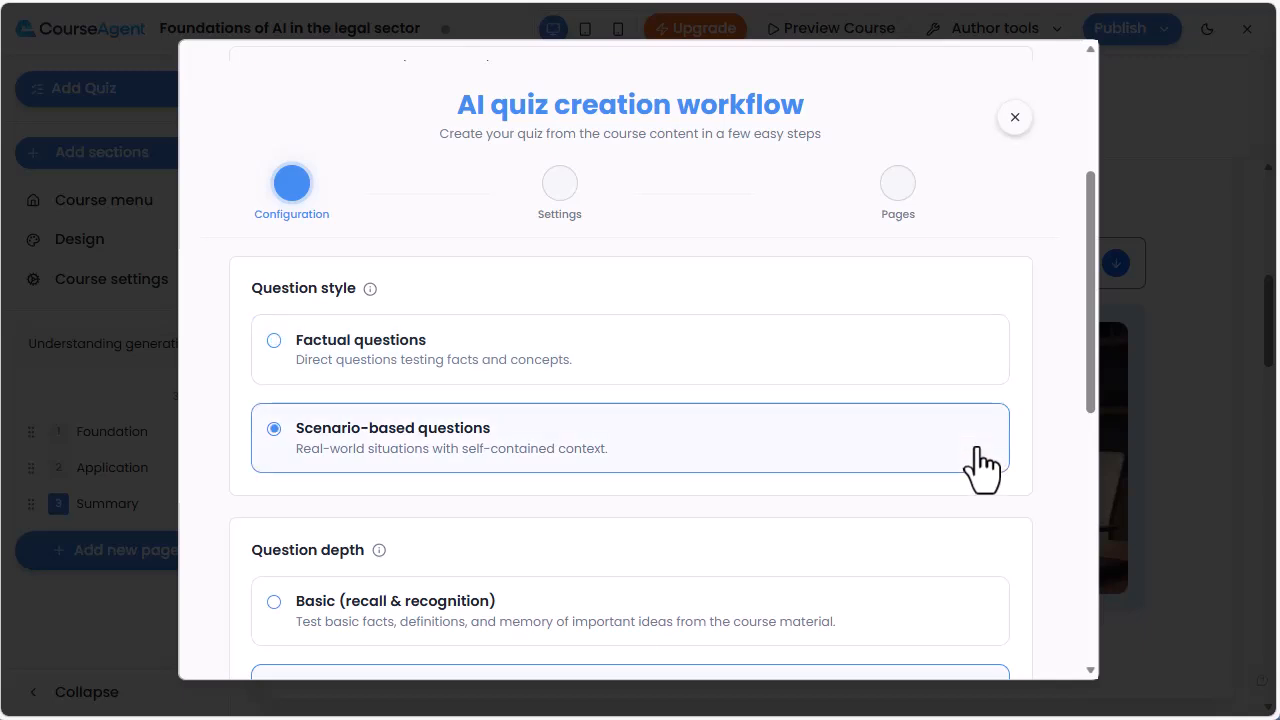
# - Continue through the remaining configuration options and the quiz settings to the pages stage
pyautogui.scroll(-2, 982, 466)
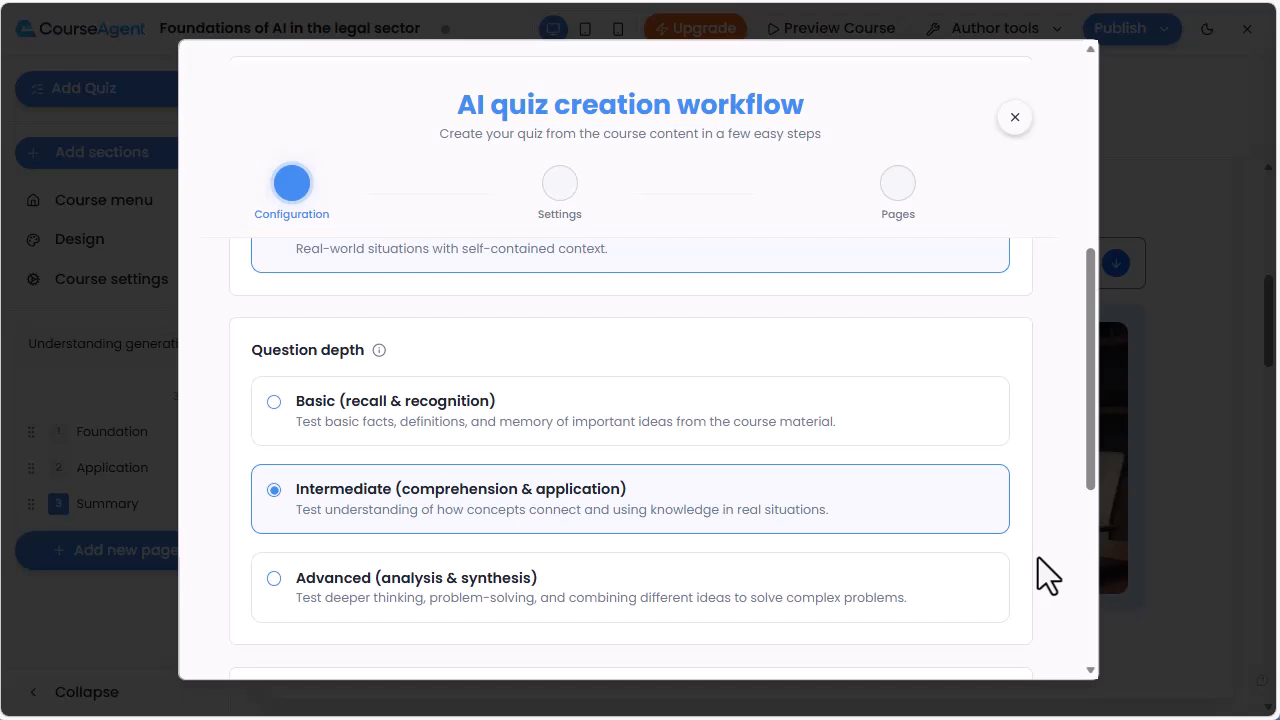
pyautogui.scroll(-5, 1038, 557)
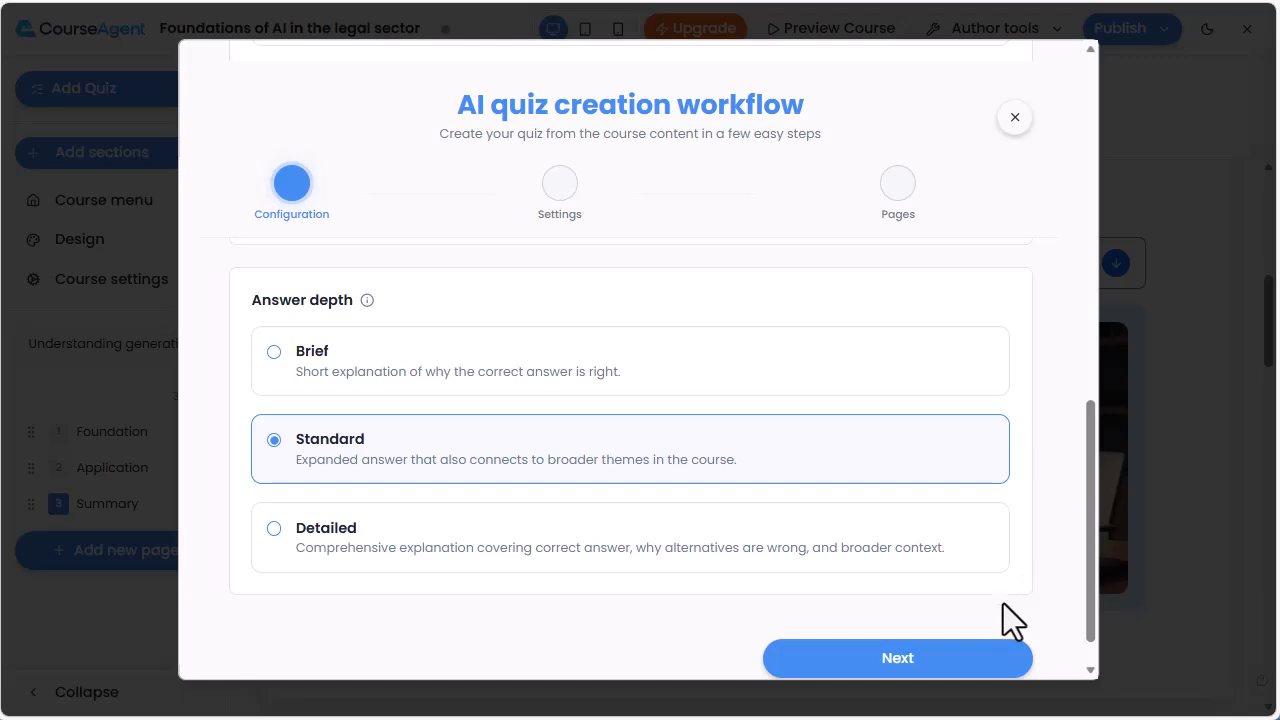
pyautogui.click(903, 658)
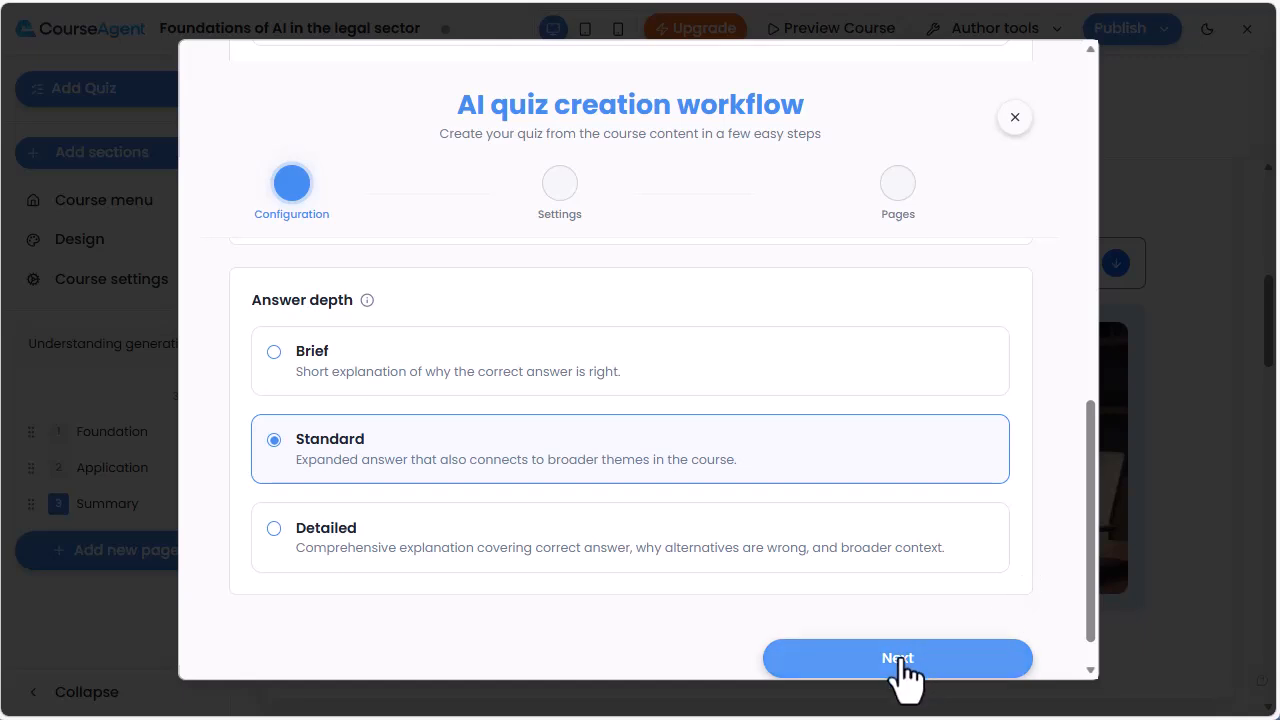
pyautogui.click(900, 660)
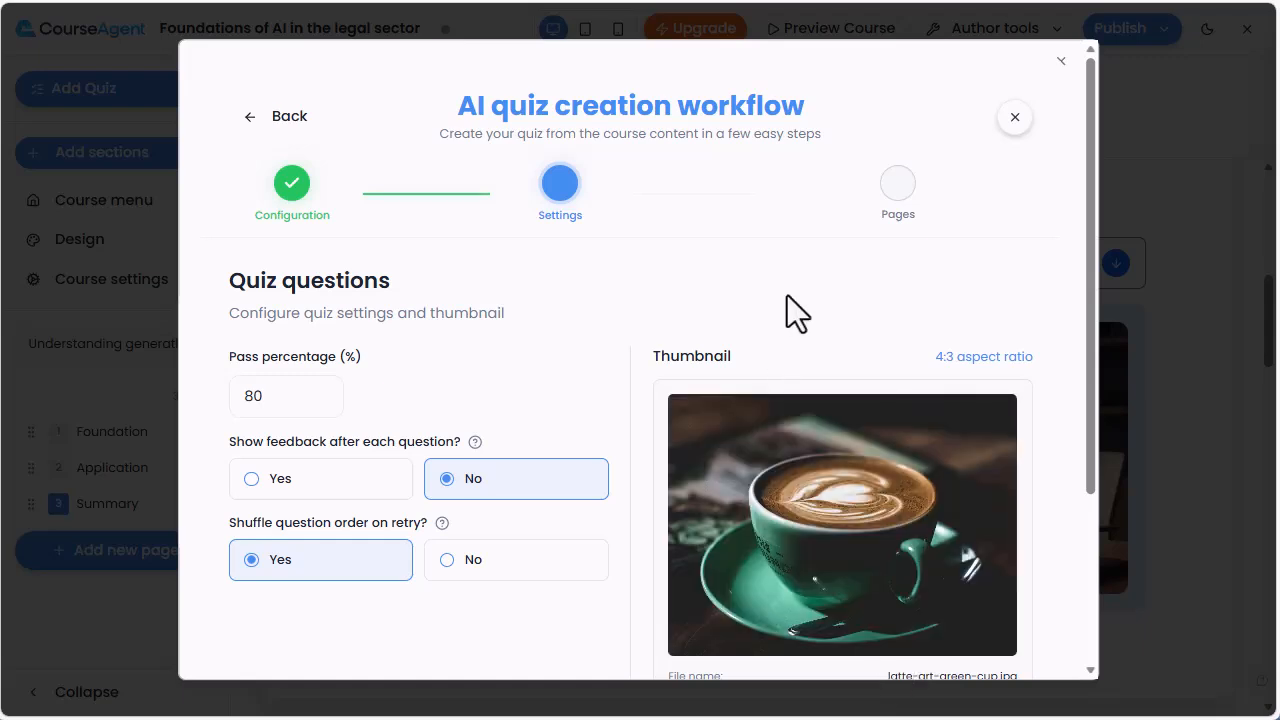
pyautogui.scroll(-1, 787, 296)
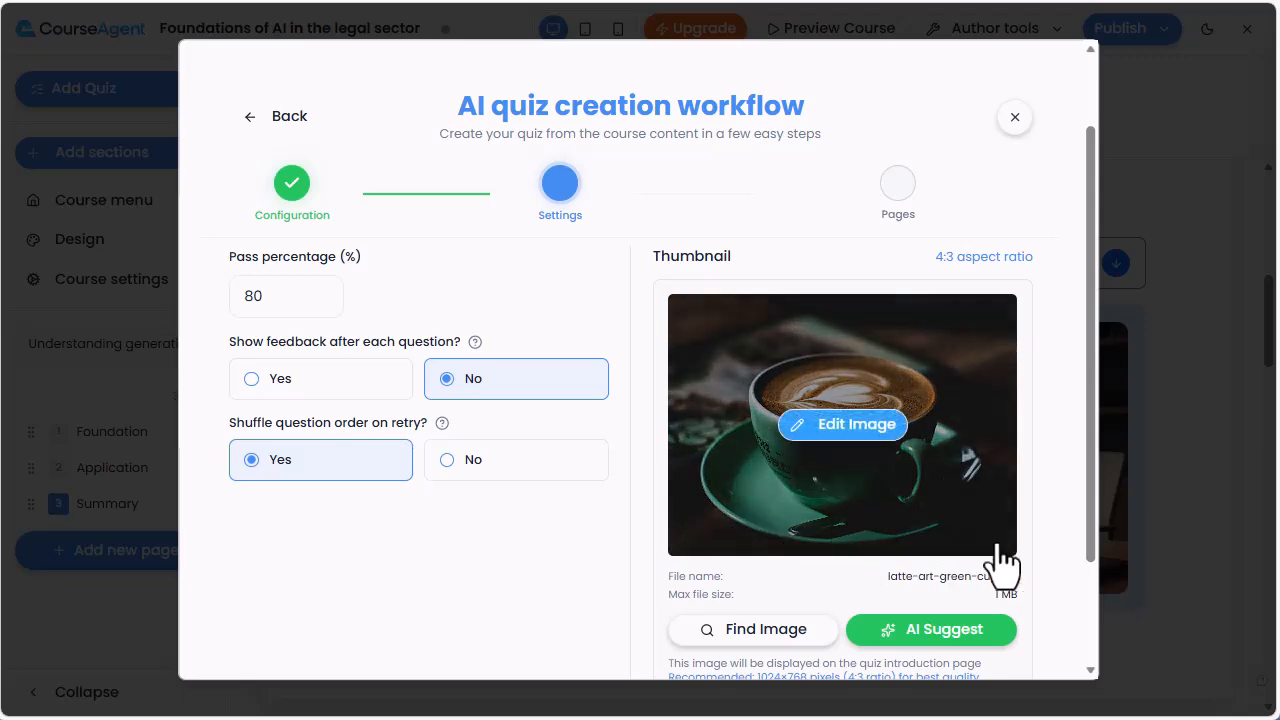
pyautogui.scroll(-1, 1060, 542)
pyautogui.scroll(-3, 1060, 542)
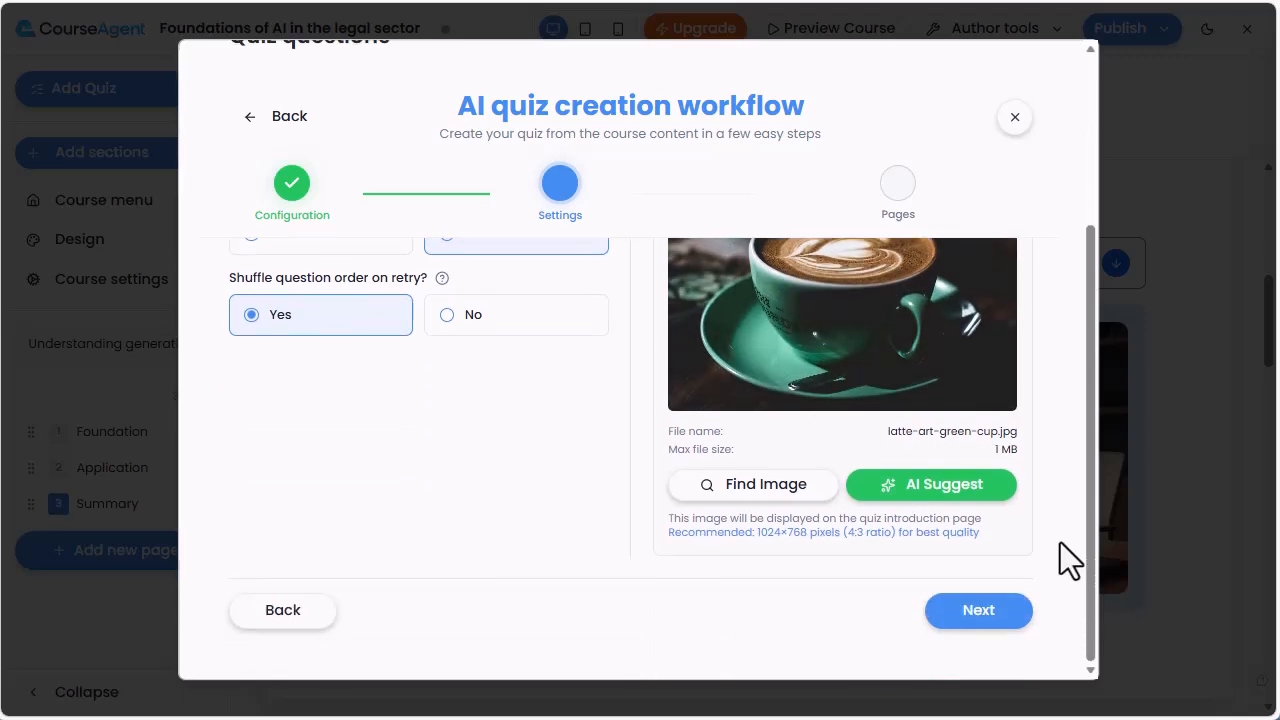
pyautogui.click(980, 612)
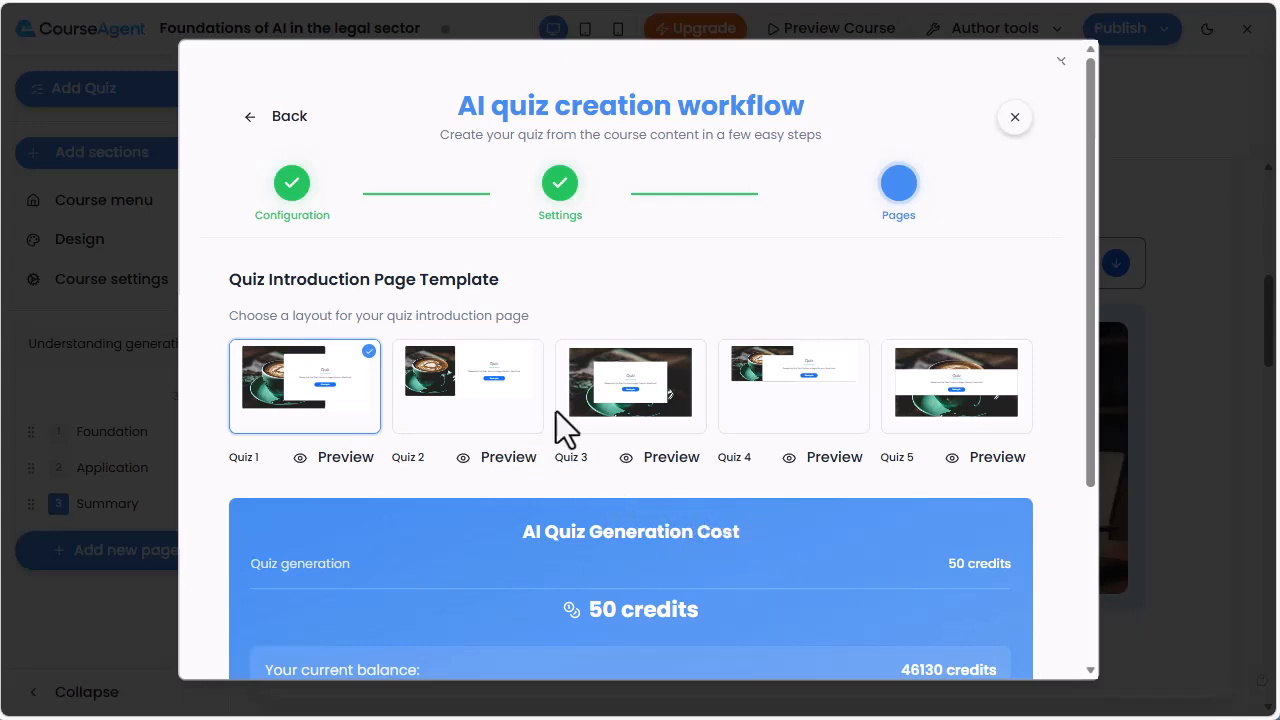
# - Pick the Quiz 3 introduction page template and create the quiz
pyautogui.click(605, 375)
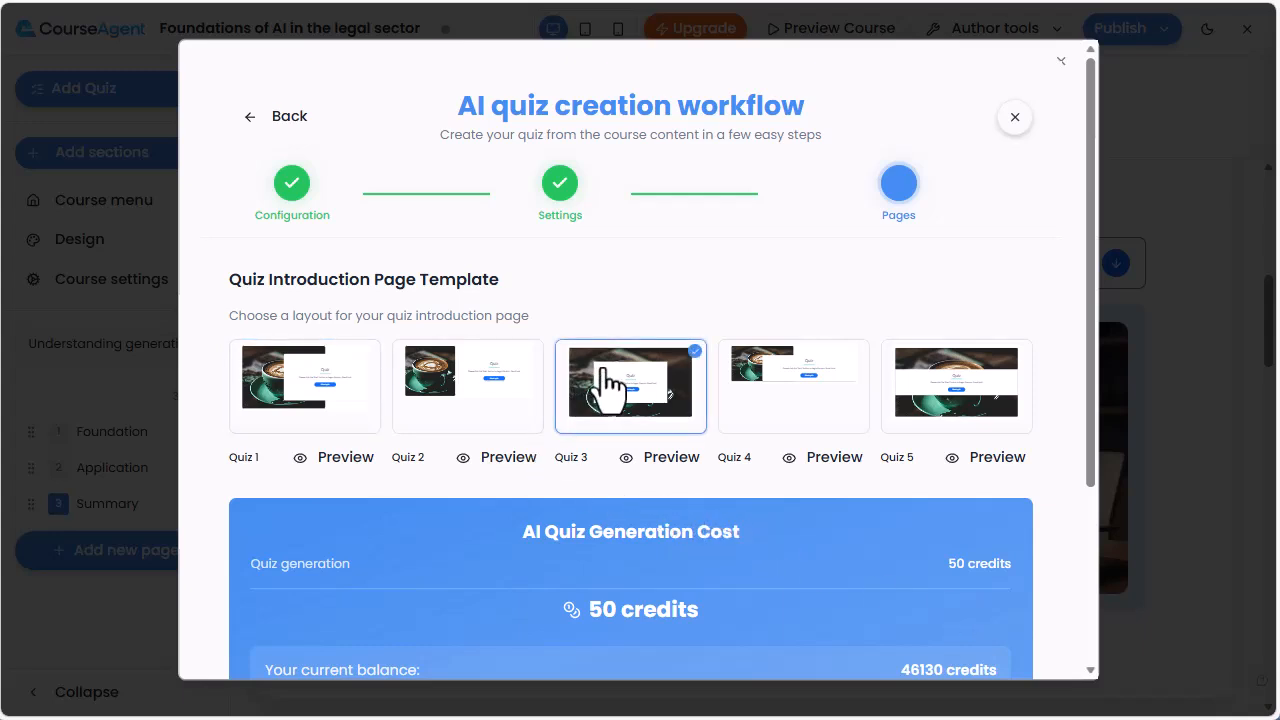
pyautogui.scroll(-5, 605, 380)
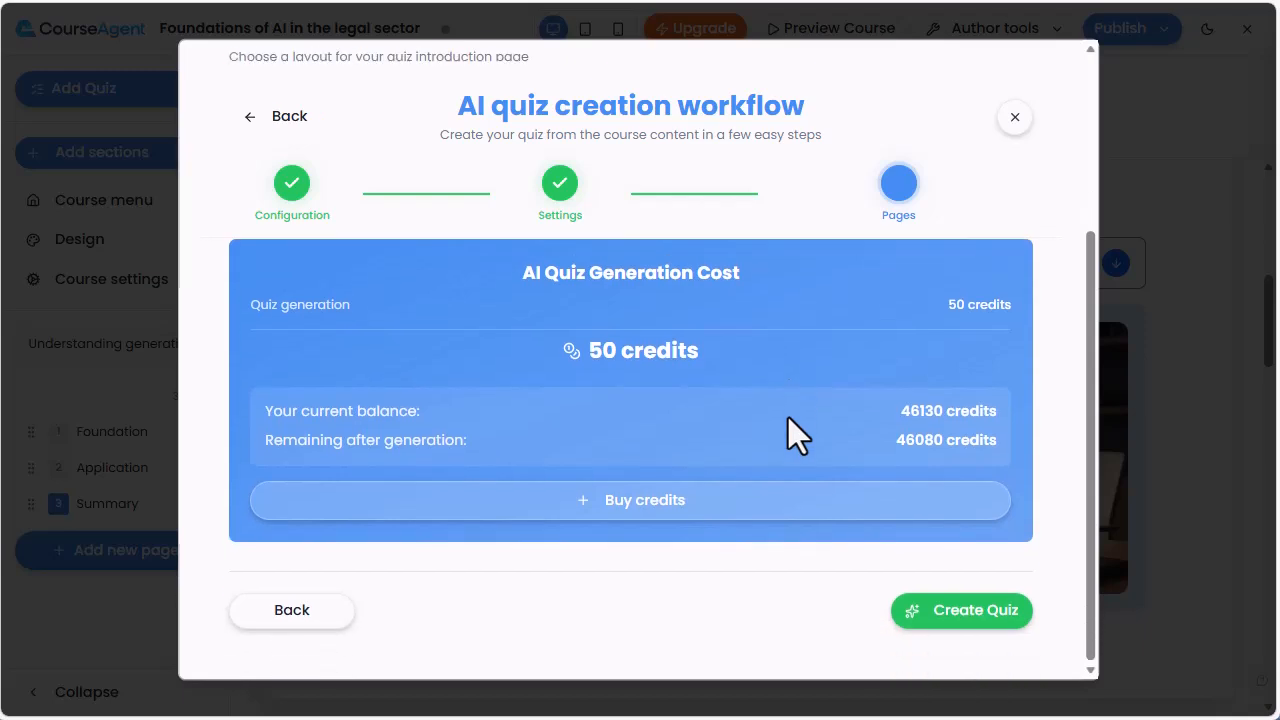
pyautogui.click(968, 625)
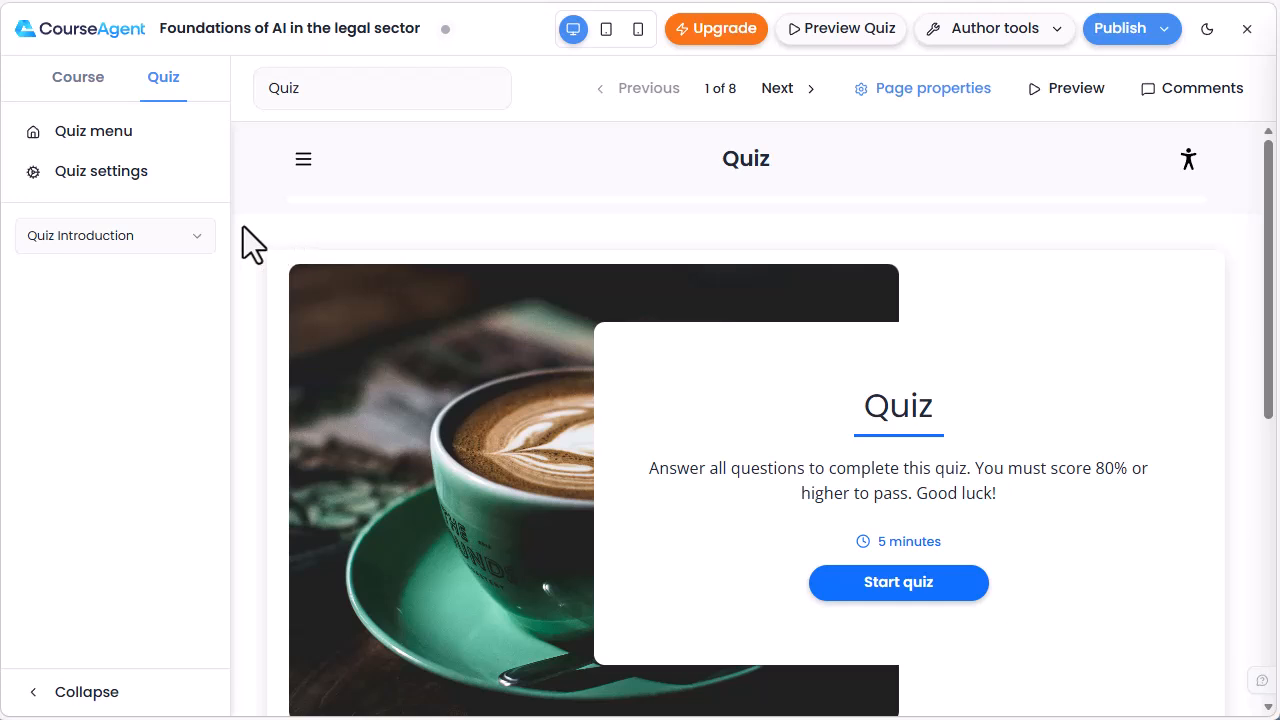
# - Open the quiz questions and set Question 1's feedback layout to Image left
pyautogui.click(190, 235)
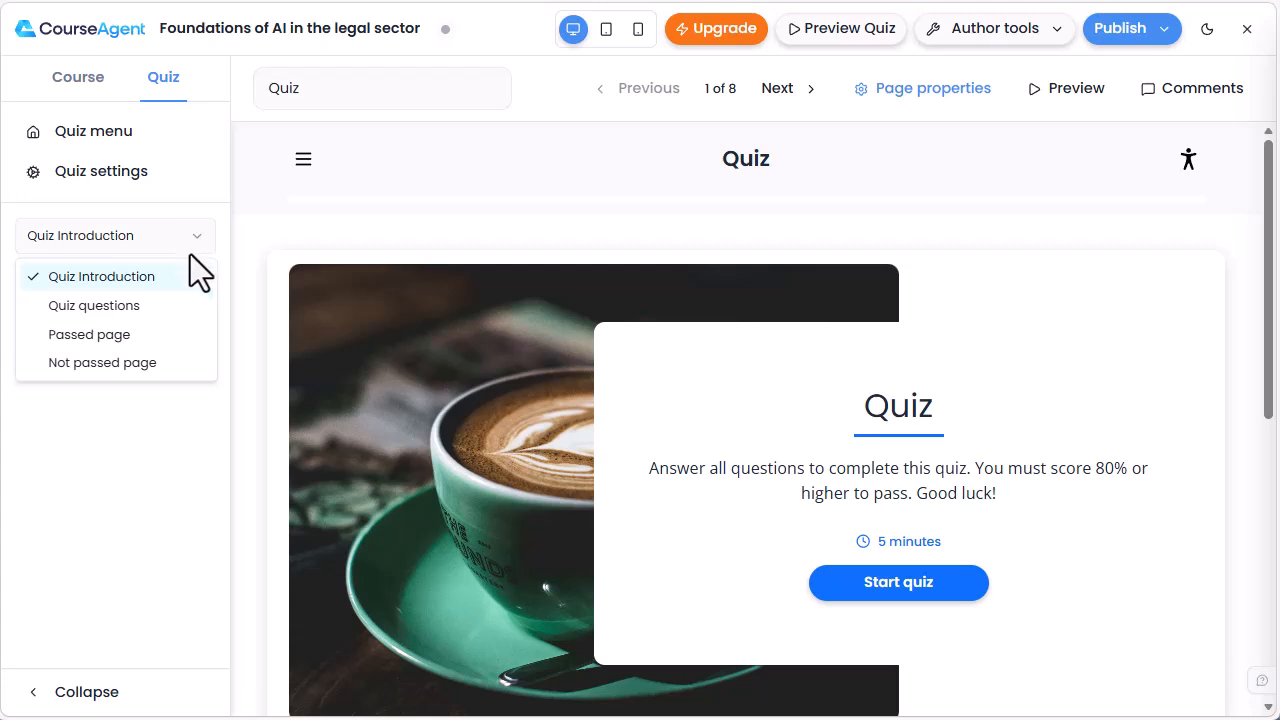
pyautogui.click(190, 305)
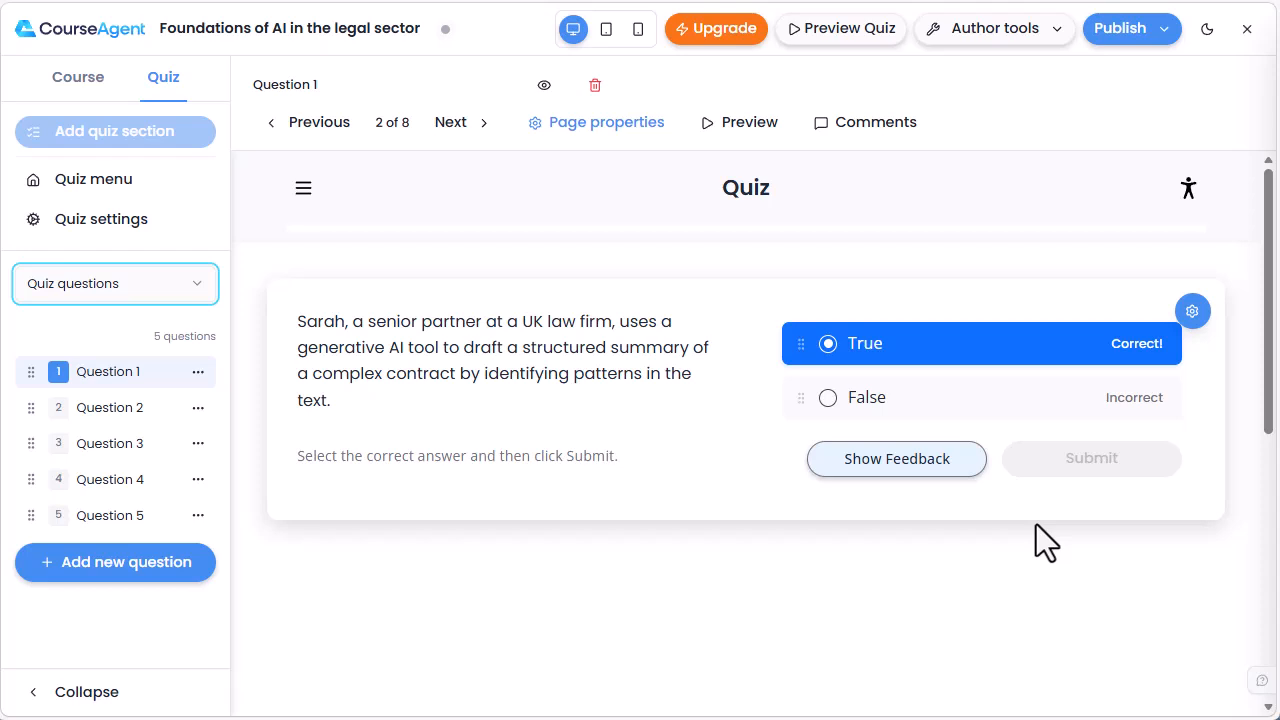
pyautogui.click(1192, 311)
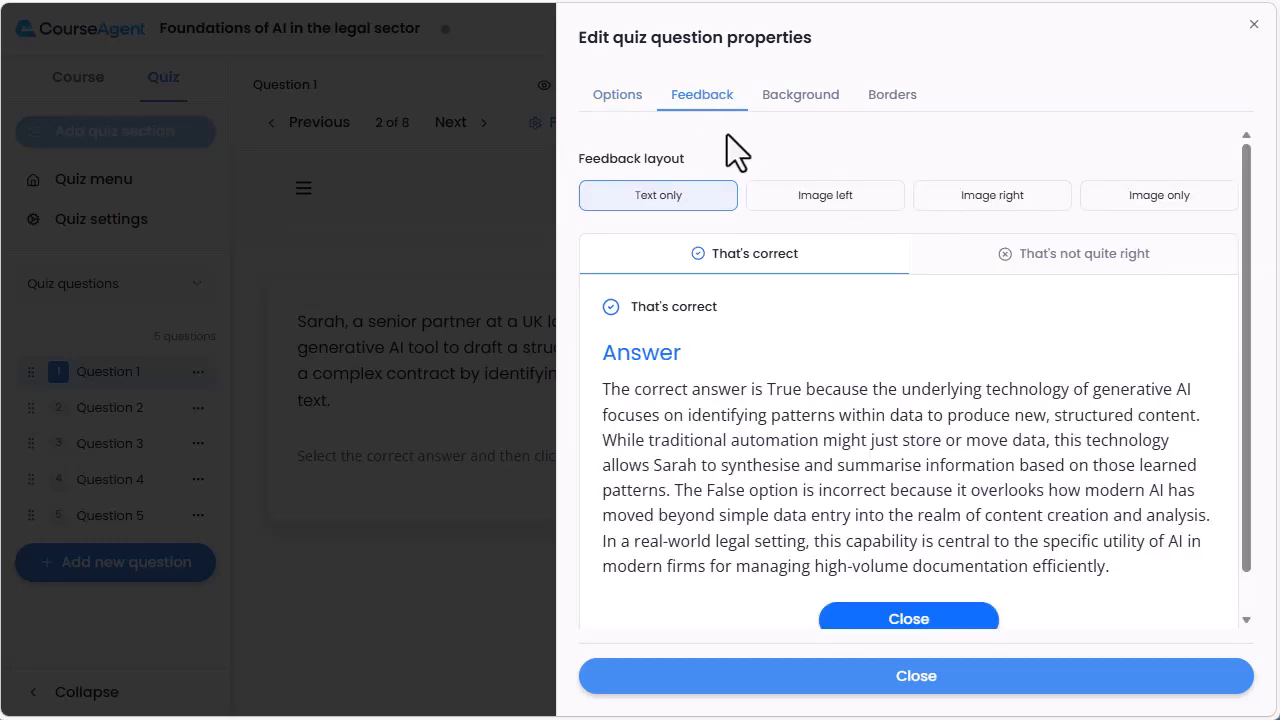
pyautogui.click(829, 200)
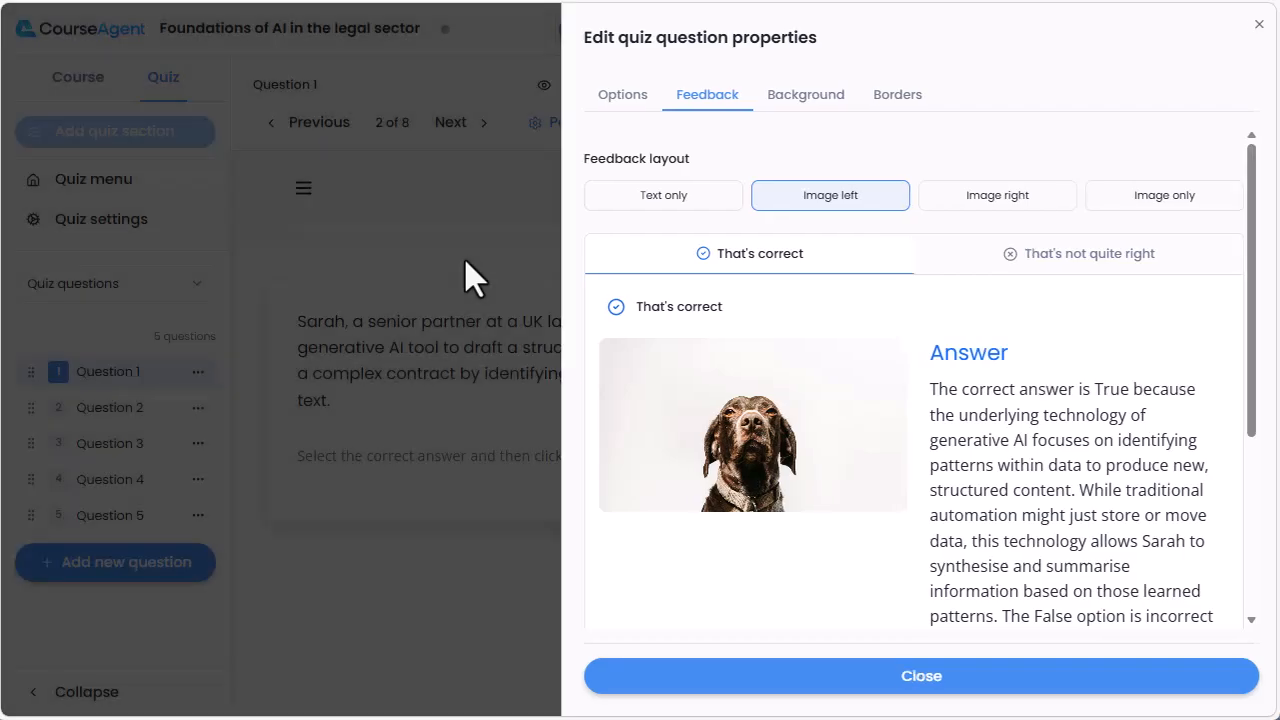
pyautogui.click(464, 258)
# - Open the quiz settings and inspect the AI generation defaults
pyautogui.click(104, 222)
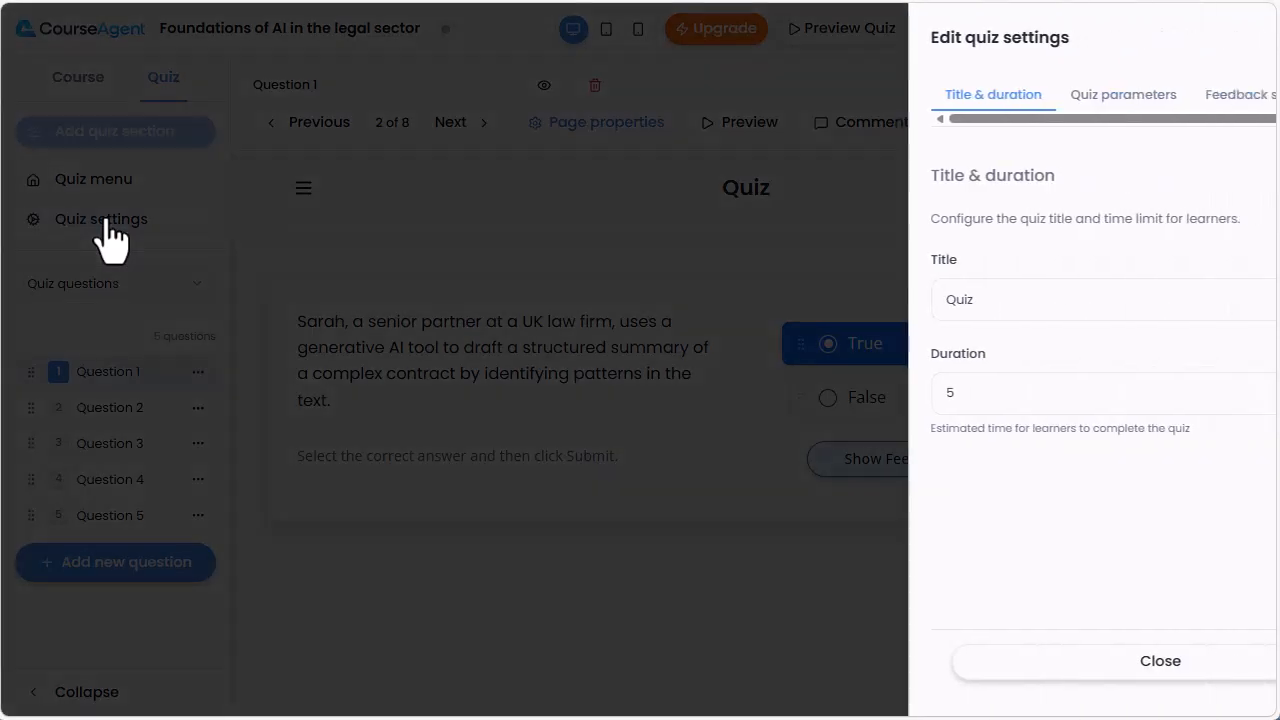
pyautogui.click(1236, 96)
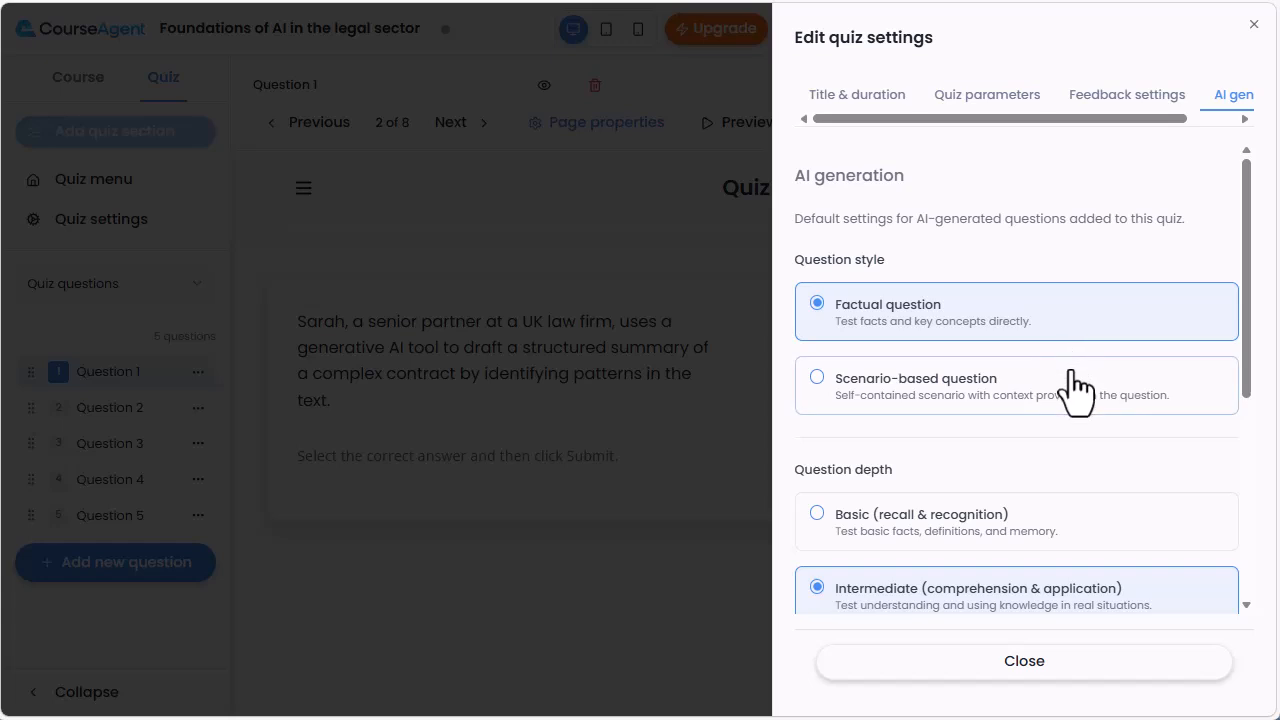
pyautogui.click(995, 110)
pyautogui.click(651, 178)
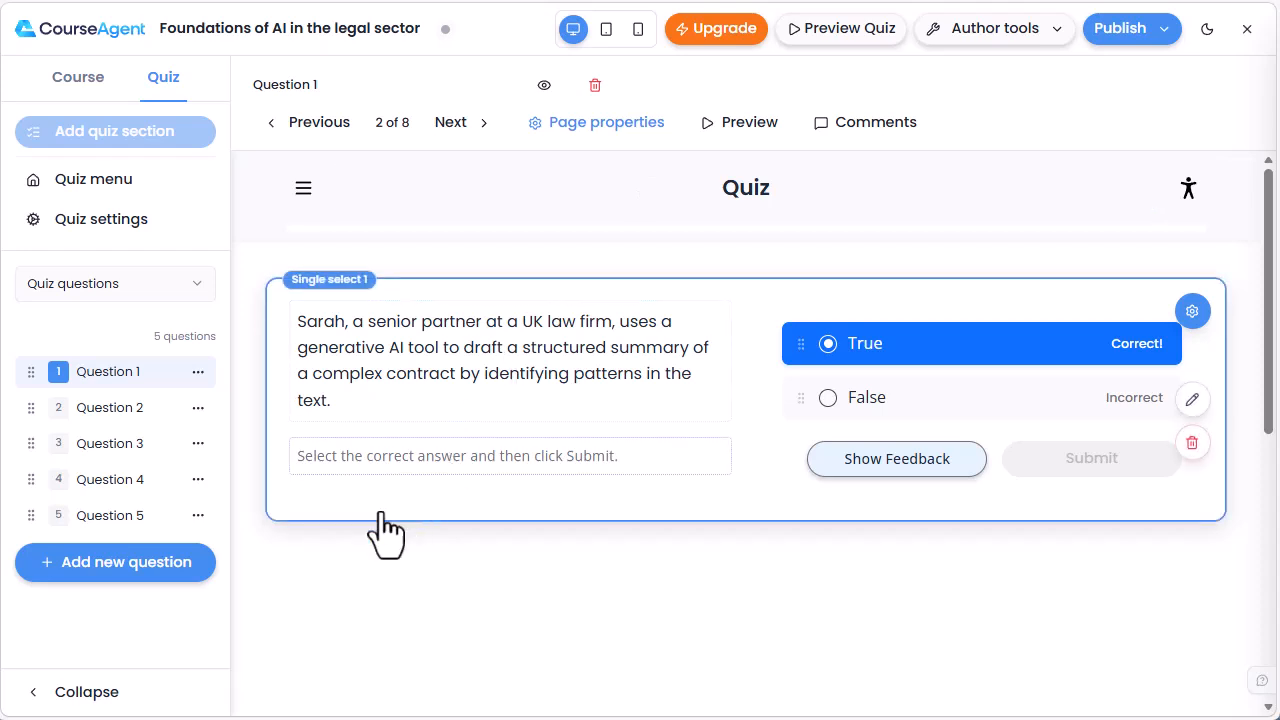
# - Add a sixth question as an AI-generated single-select true/false question using the first generated option
pyautogui.click(130, 575)
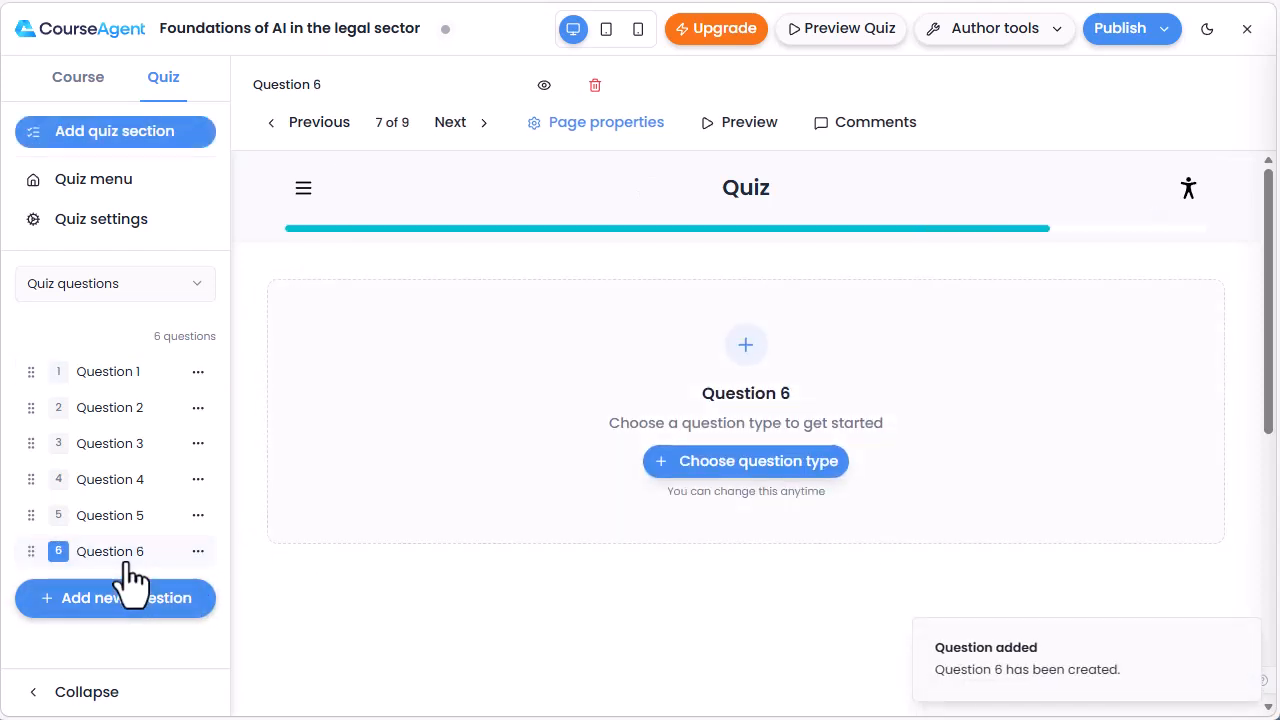
pyautogui.click(743, 468)
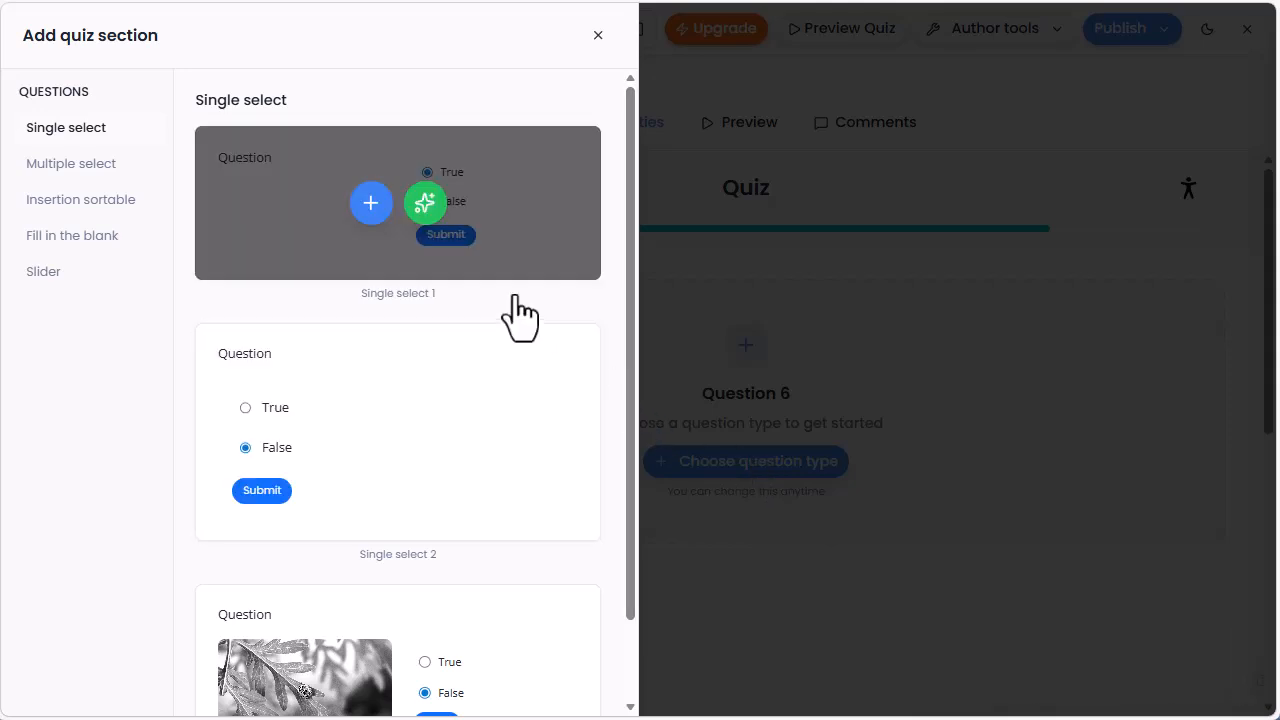
pyautogui.click(425, 206)
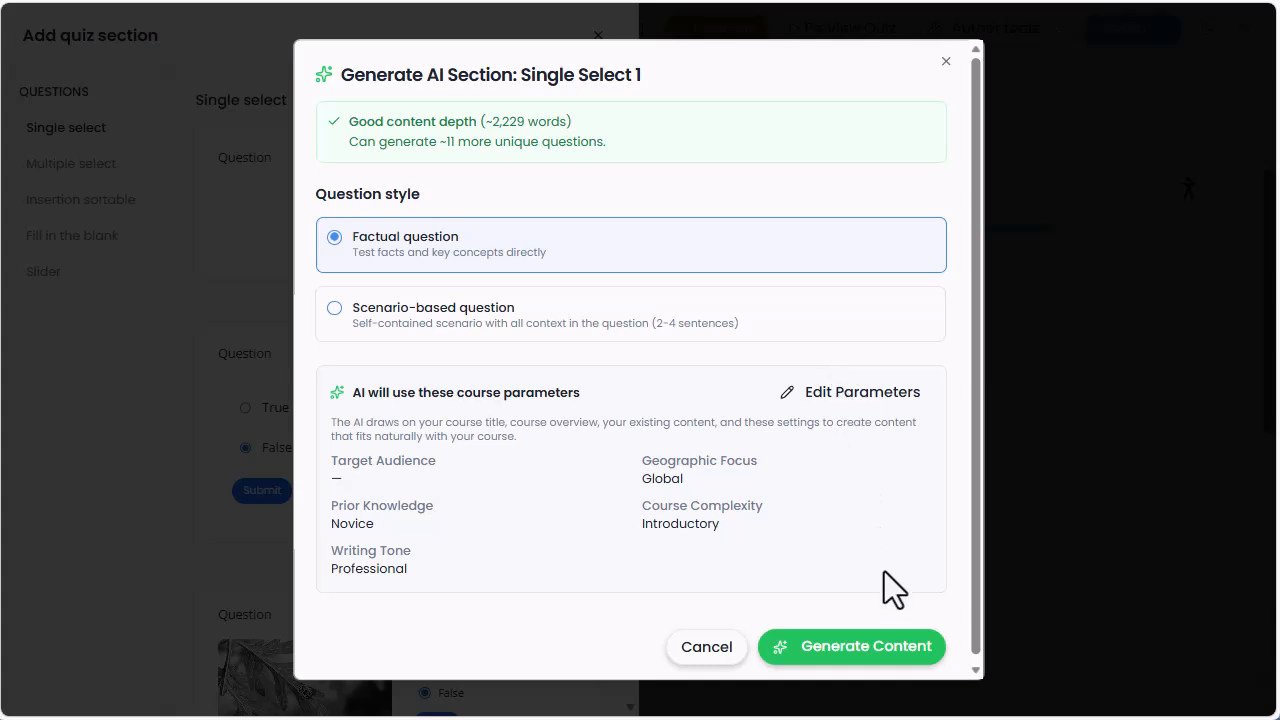
pyautogui.click(866, 660)
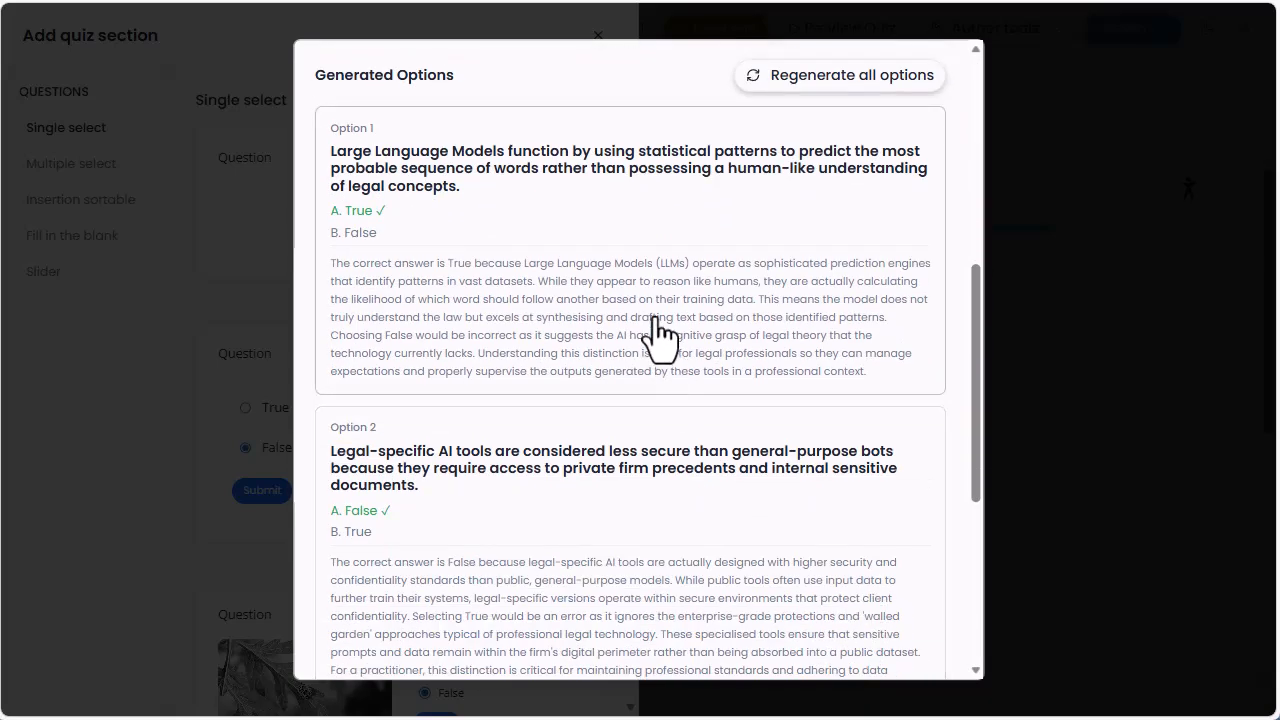
pyautogui.scroll(-5, 657, 334)
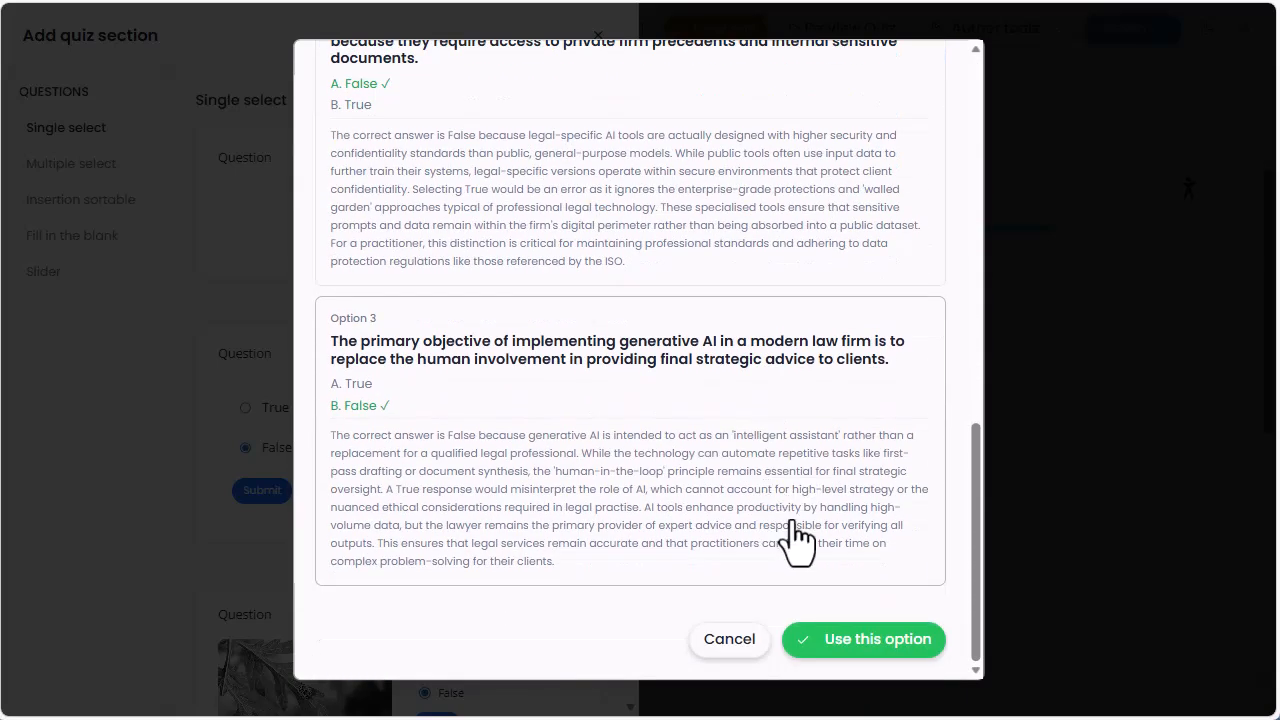
pyautogui.click(860, 648)
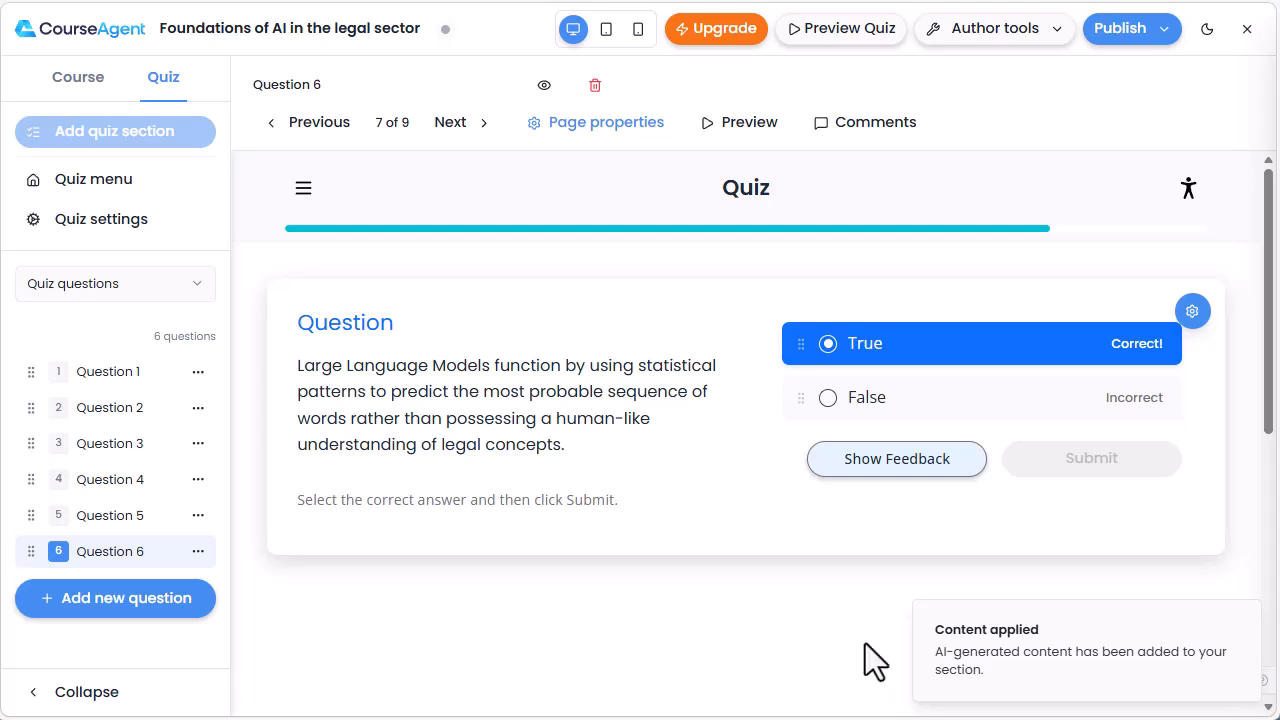